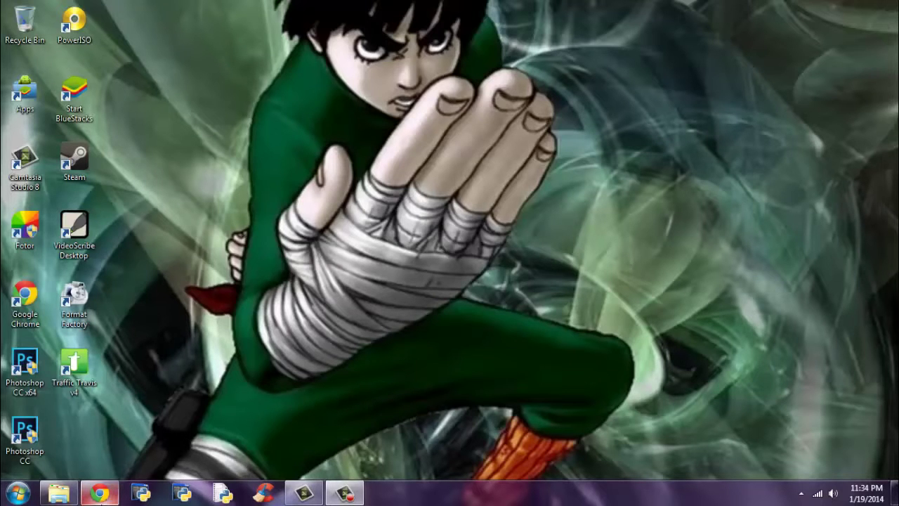
Step: Switch to Chrome to view the BlueStacks download page, and minimize the browser
click(99, 492)
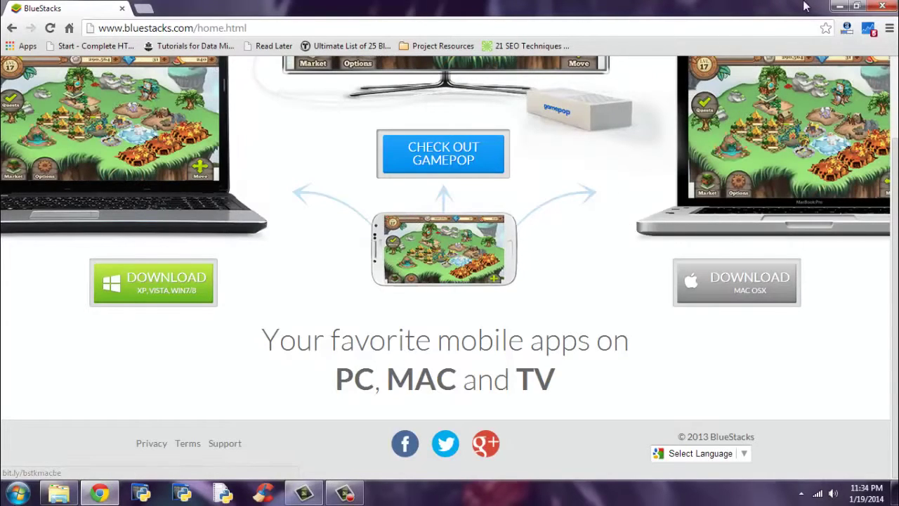
click(840, 7)
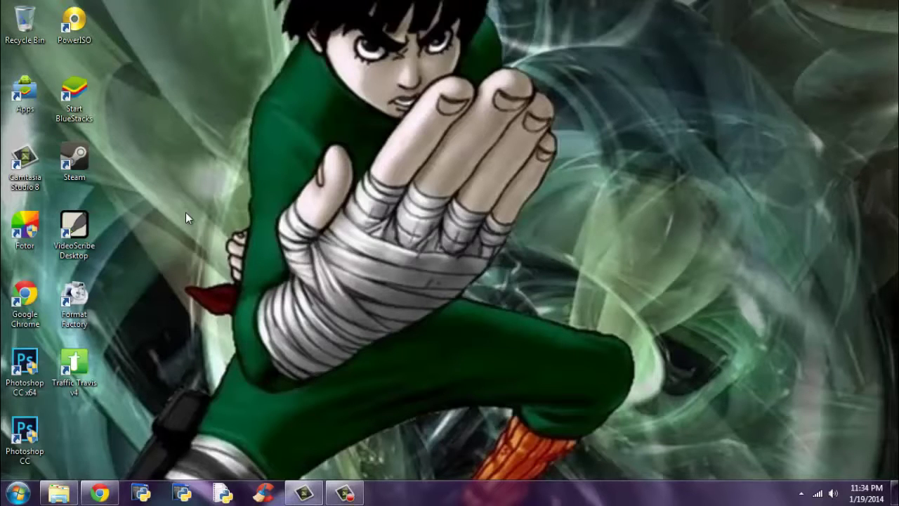
Step: Launch BlueStacks from the desktop and move its window toward the middle of the screen
double_click(76, 107)
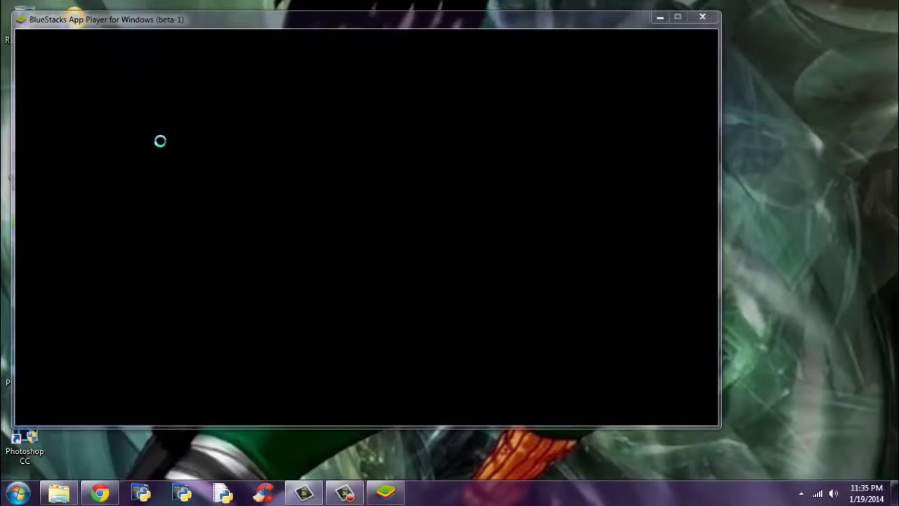
drag(332, 19, 406, 40)
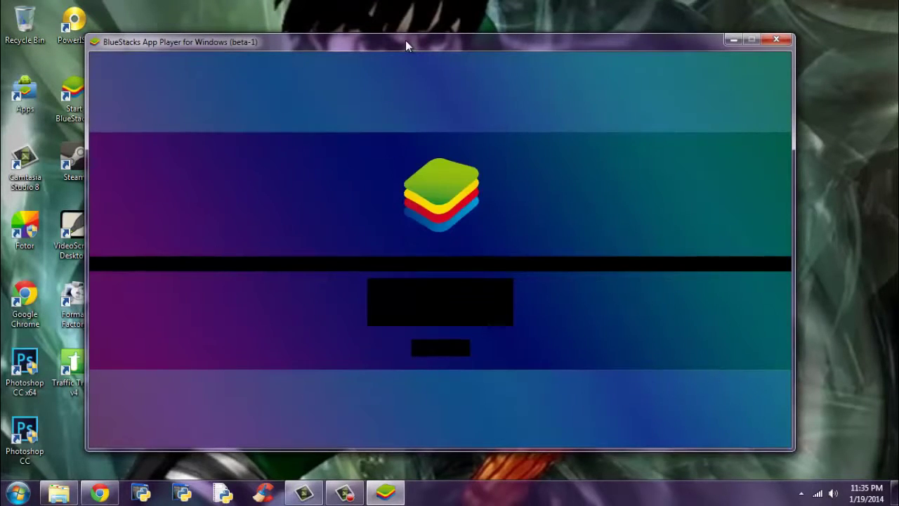
drag(402, 41, 393, 40)
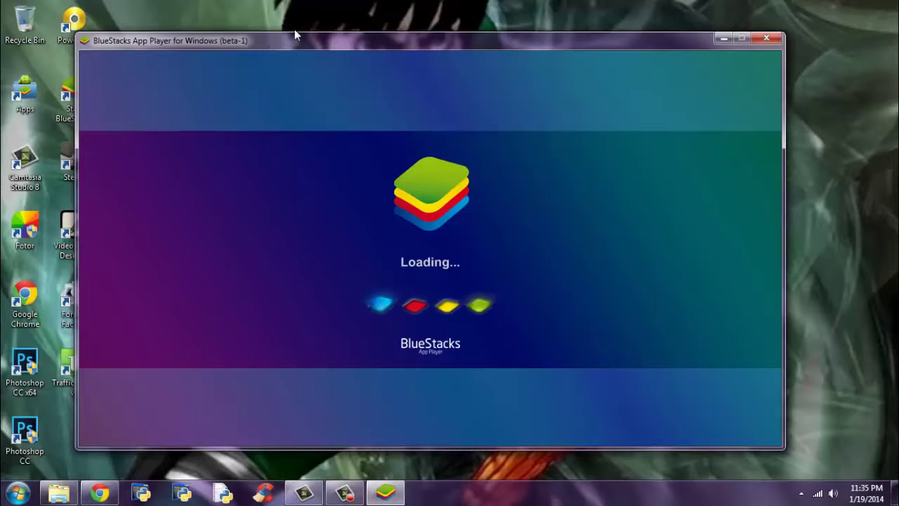
drag(345, 44, 343, 41)
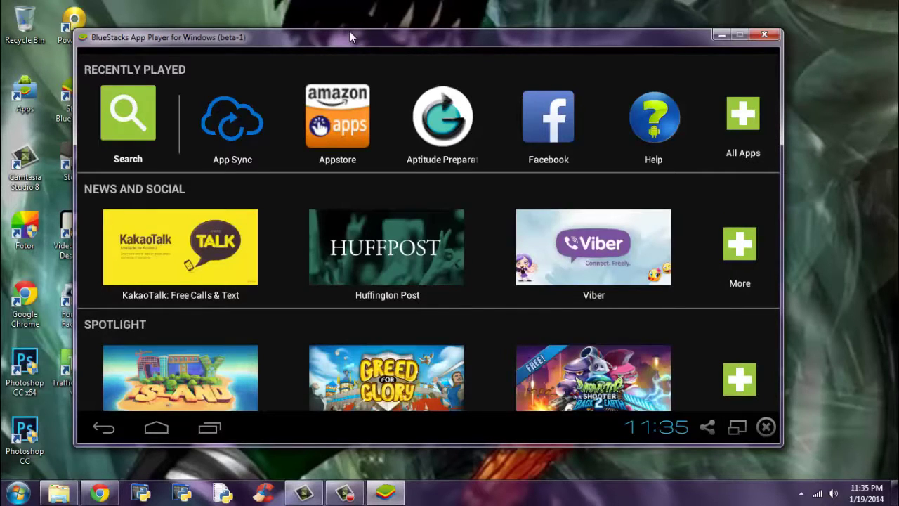
Step: Search the BlueStacks apps for "whatsapp" and continue the search in the Play Store
click(134, 105)
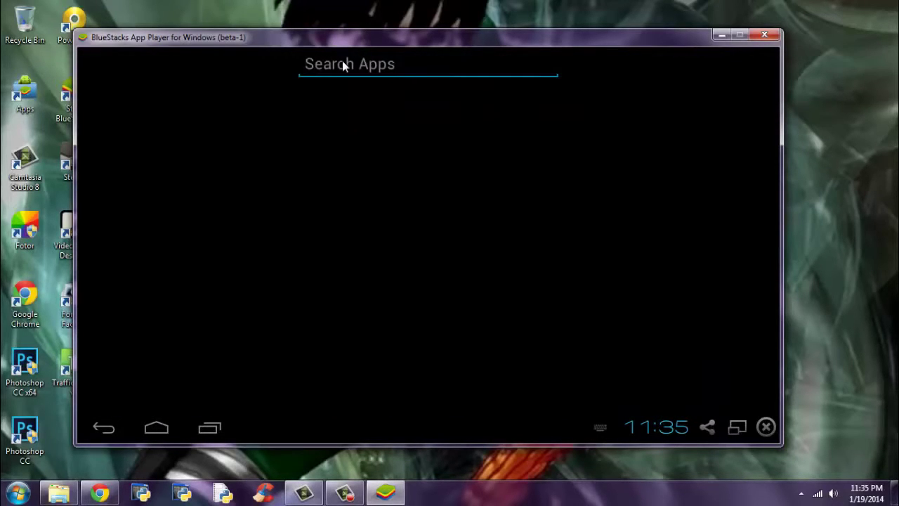
text(whatsapp)
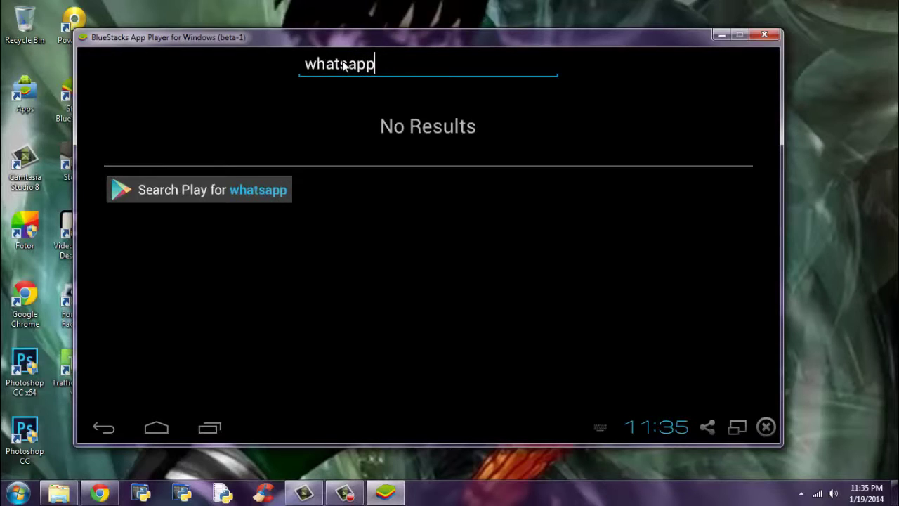
click(219, 194)
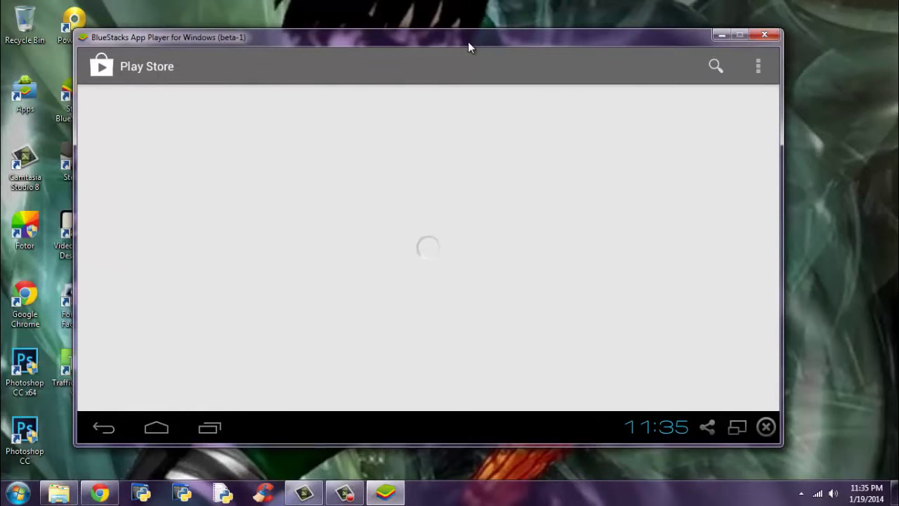
drag(468, 41, 498, 43)
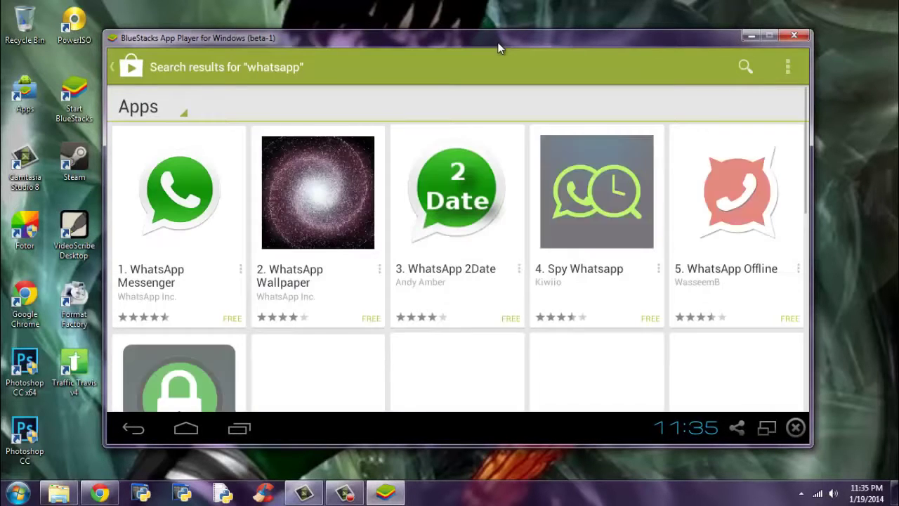
Step: Install WhatsApp Messenger by WhatsApp Inc. from the Play Store results and accept its app permissions
click(220, 190)
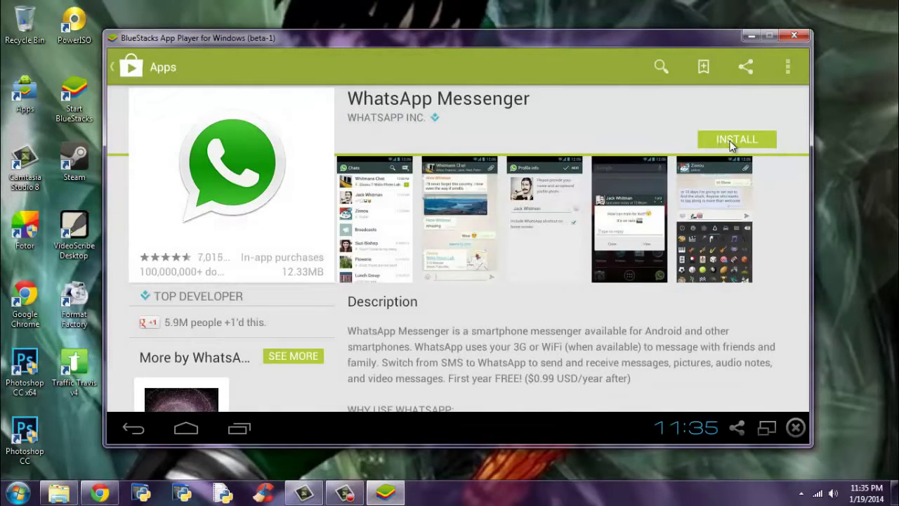
click(731, 141)
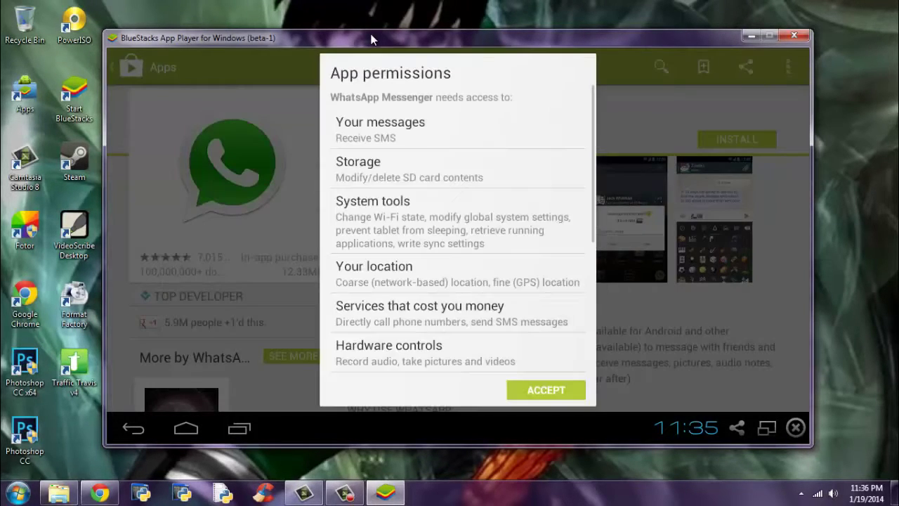
click(529, 388)
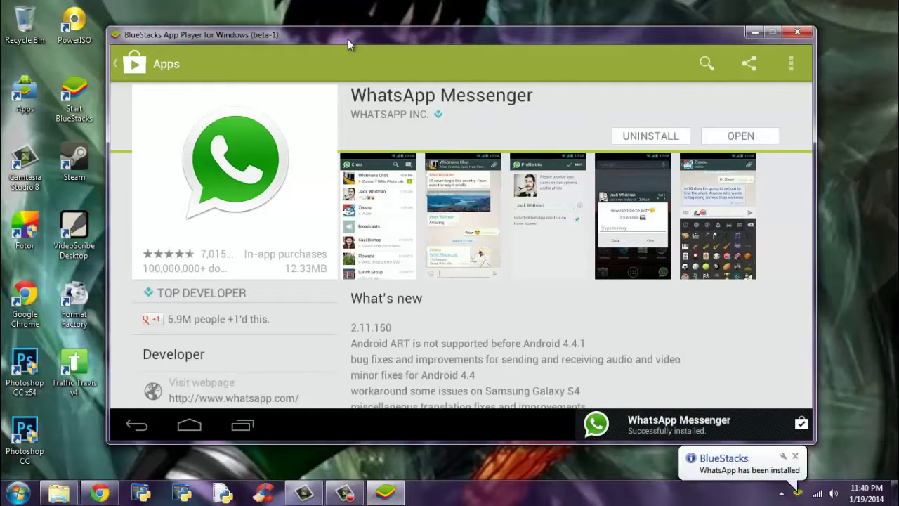
Step: Open the installed WhatsApp Messenger and agree to its terms and conditions
click(741, 136)
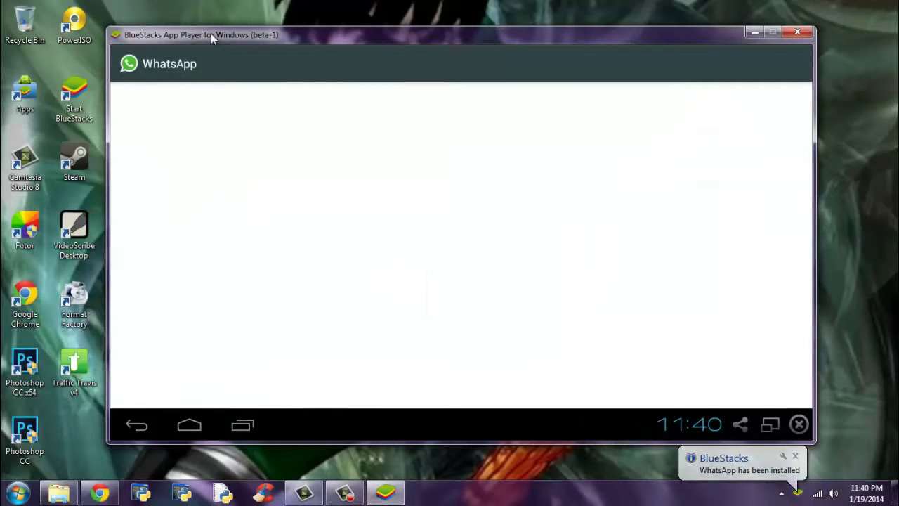
drag(211, 33, 191, 32)
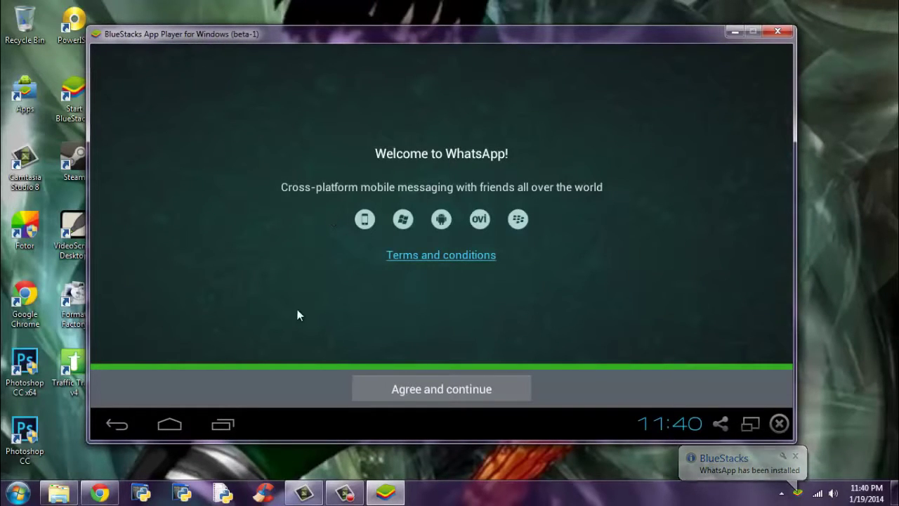
click(435, 402)
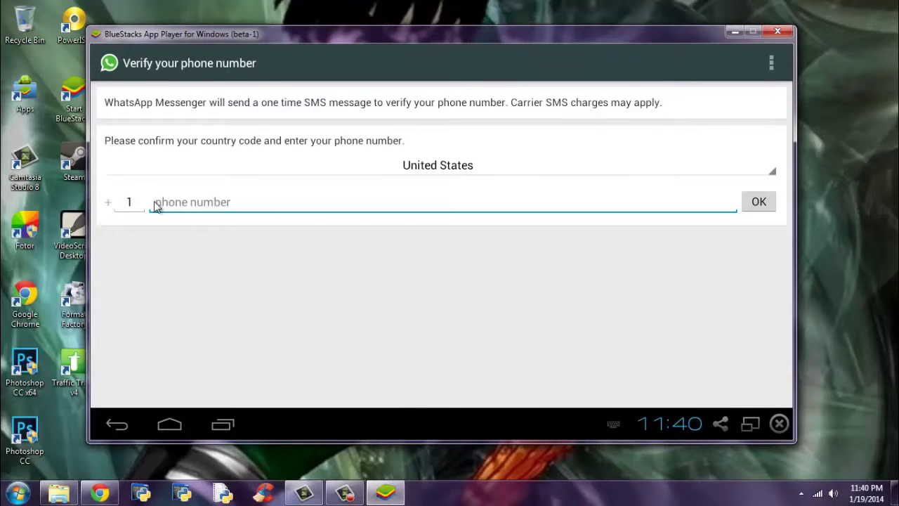
Step: Set the country for the phone number verification to India (+91)
click(133, 201)
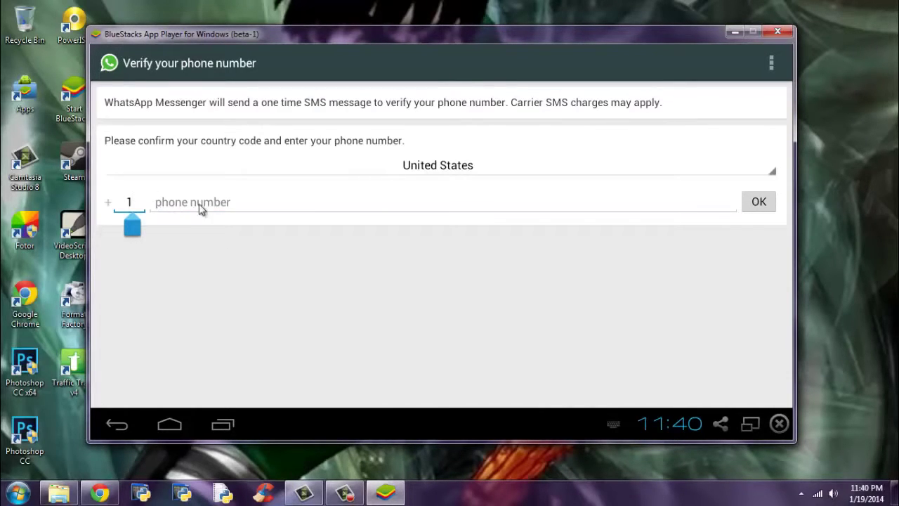
click(416, 175)
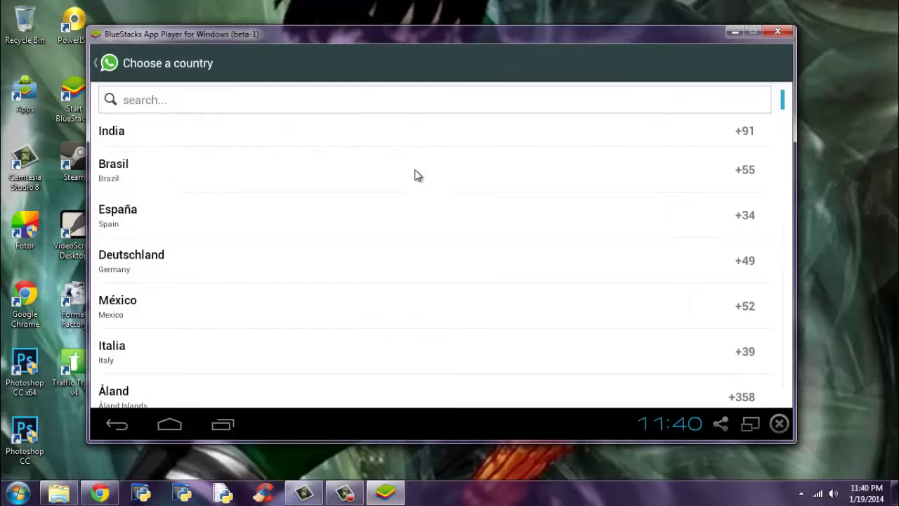
click(231, 143)
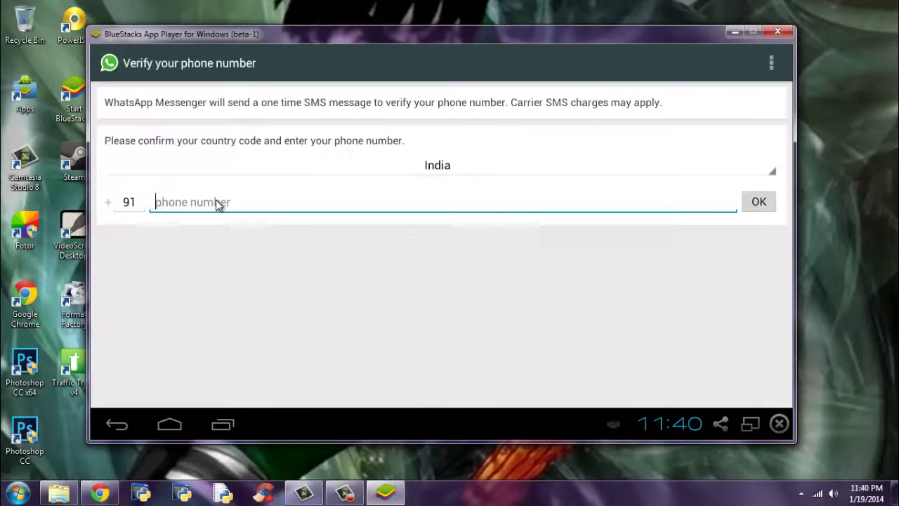
click(741, 429)
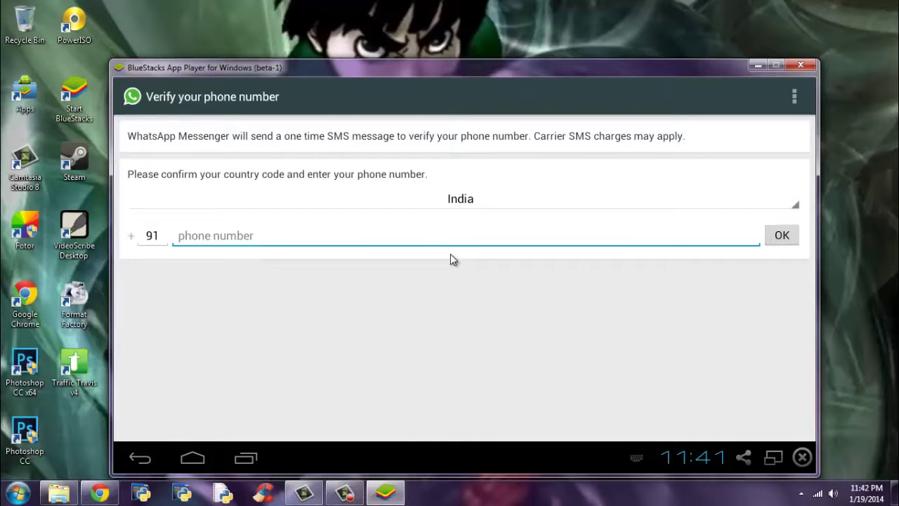
mouse_move(337, 74)
mouse_down()
mouse_move(309, 68)
mouse_move(353, 66)
mouse_move(333, 57)
mouse_move(340, 61)
mouse_up()
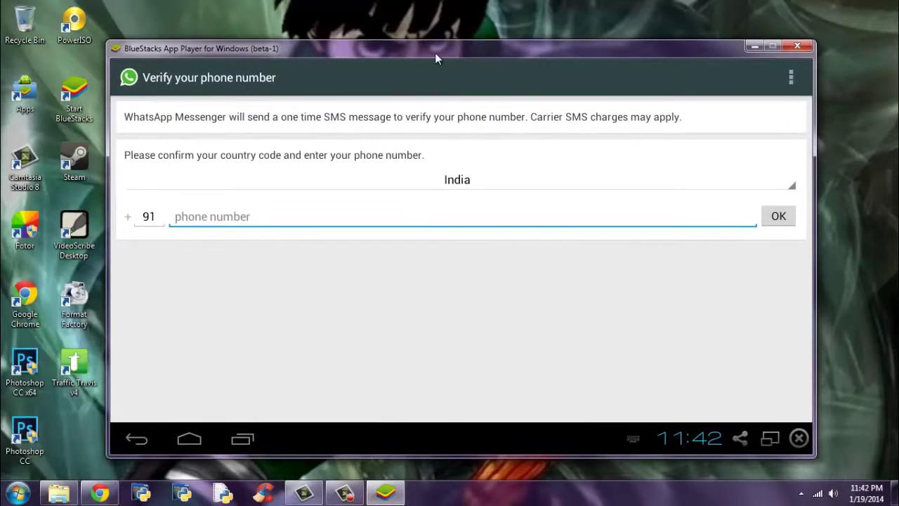
drag(435, 53, 410, 49)
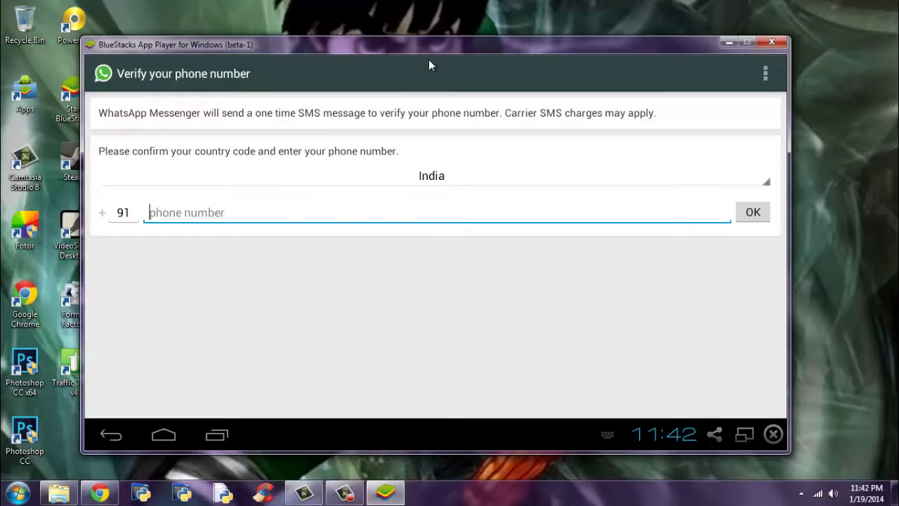
drag(407, 55, 399, 59)
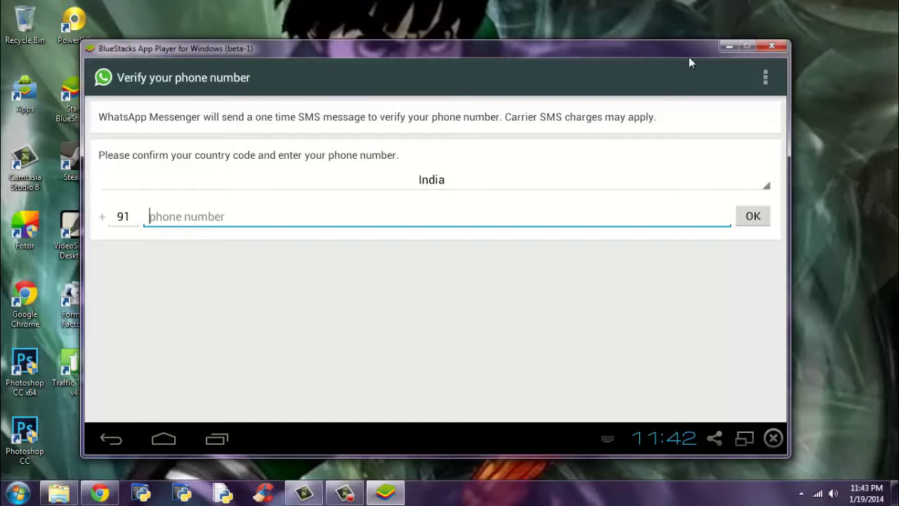
Step: Minimize BlueStacks, switch to Chrome and look over the youwave.com home page in a new tab
click(722, 46)
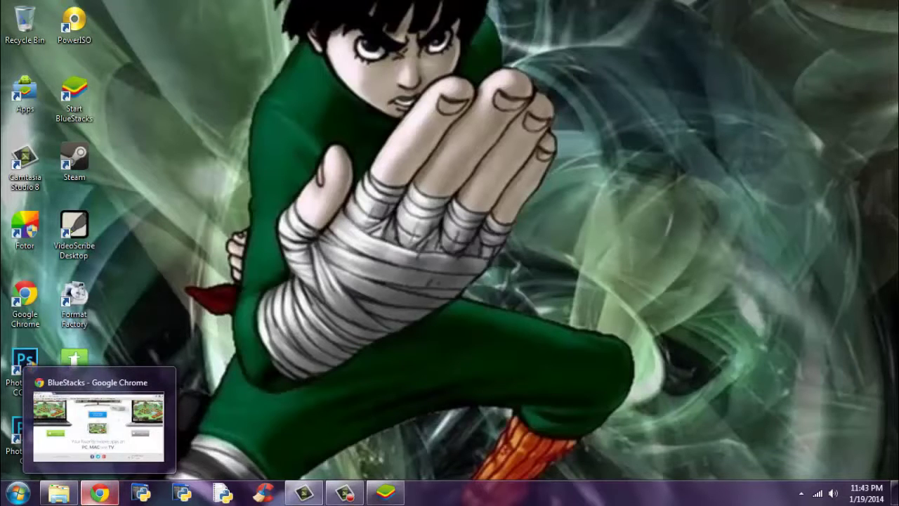
click(100, 492)
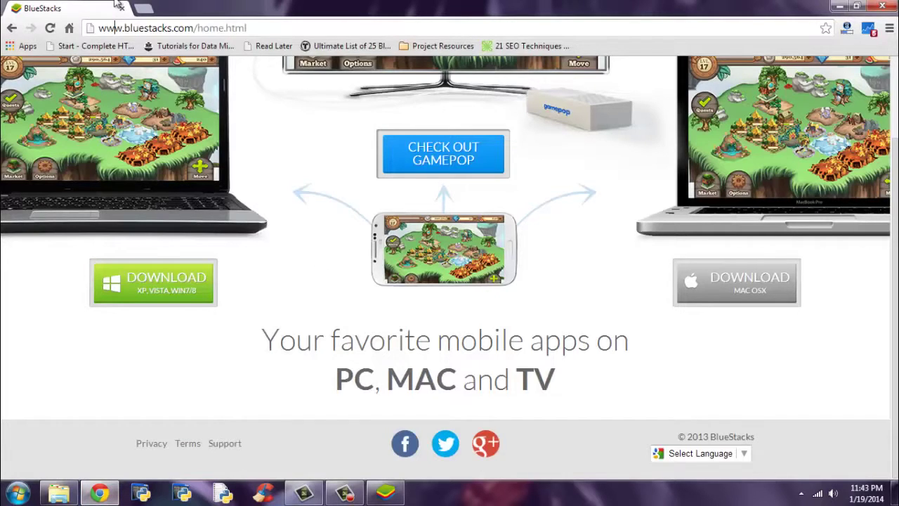
click(149, 7)
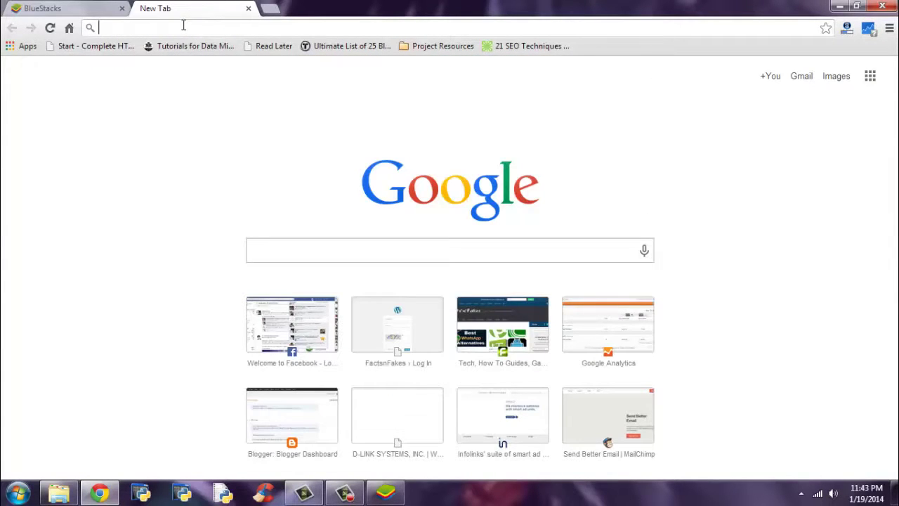
text(youwave)
key(Return)
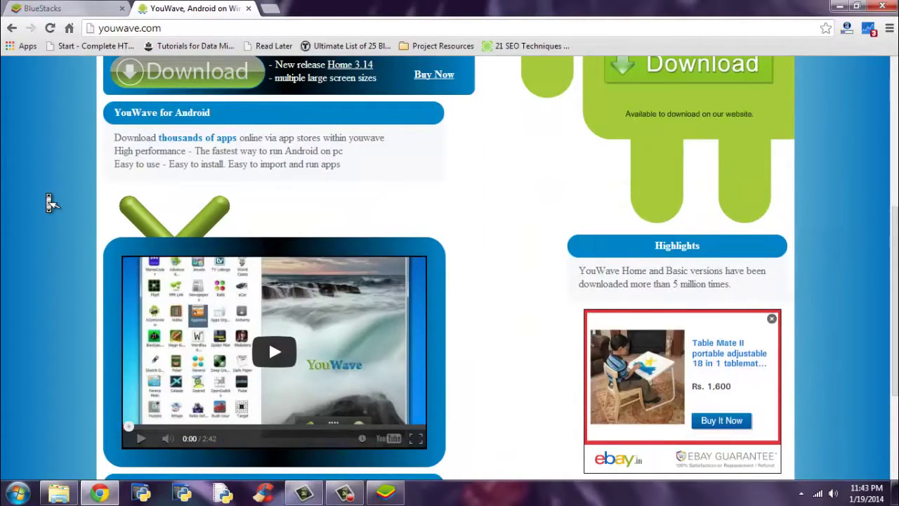
scroll(51, 204, down, 3)
scroll(50, 203, up, 6)
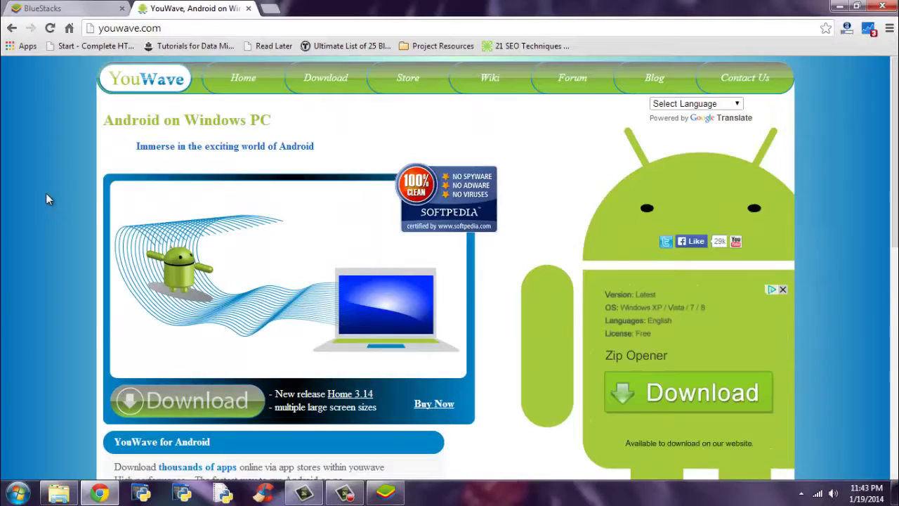
Step: Return to the BlueStacks page and close the YouWave tab
click(81, 5)
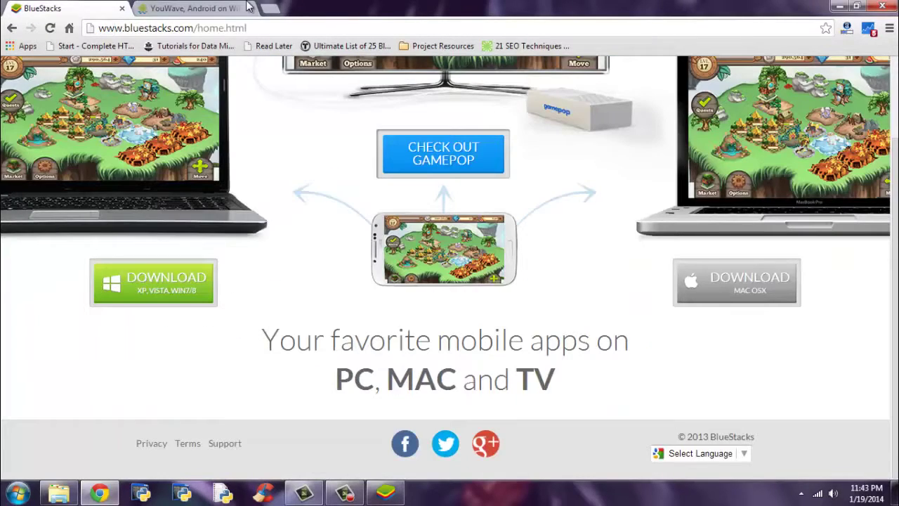
click(248, 8)
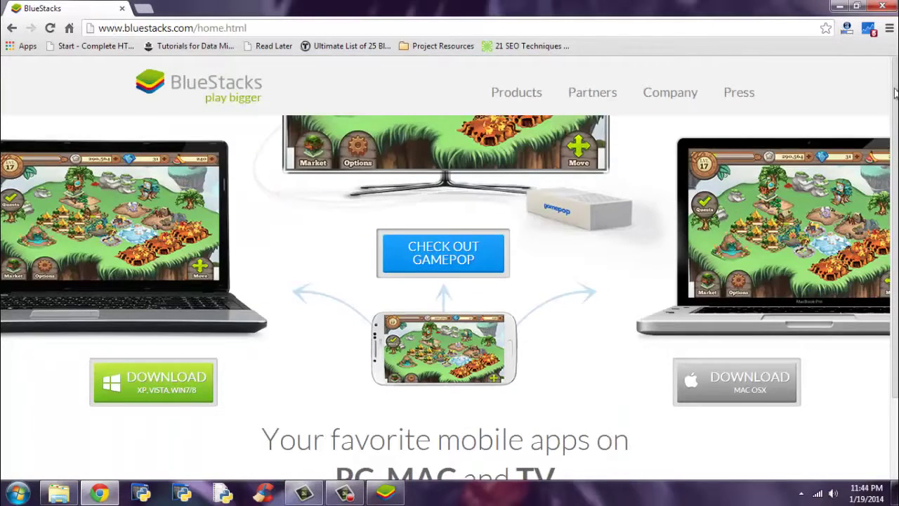